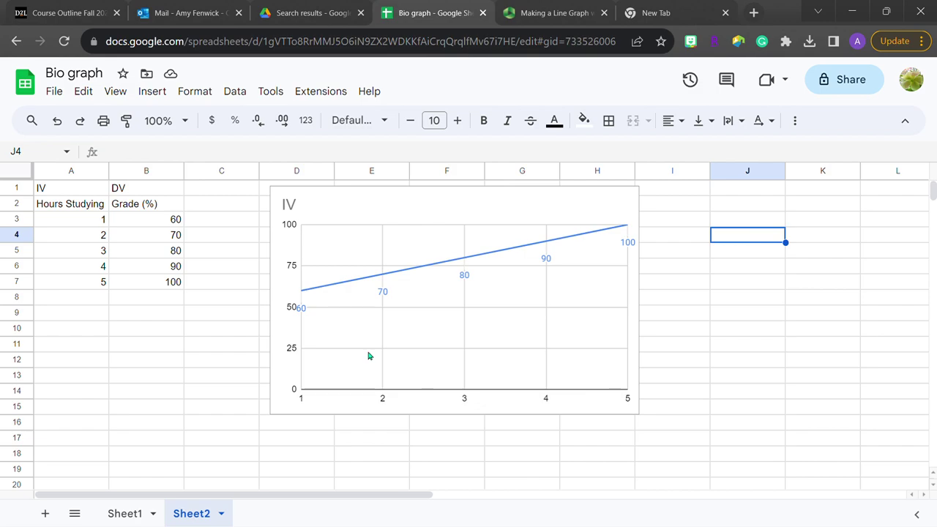
- Open the line chart on the sheet for editing in the chart editor
left_click(519, 203)
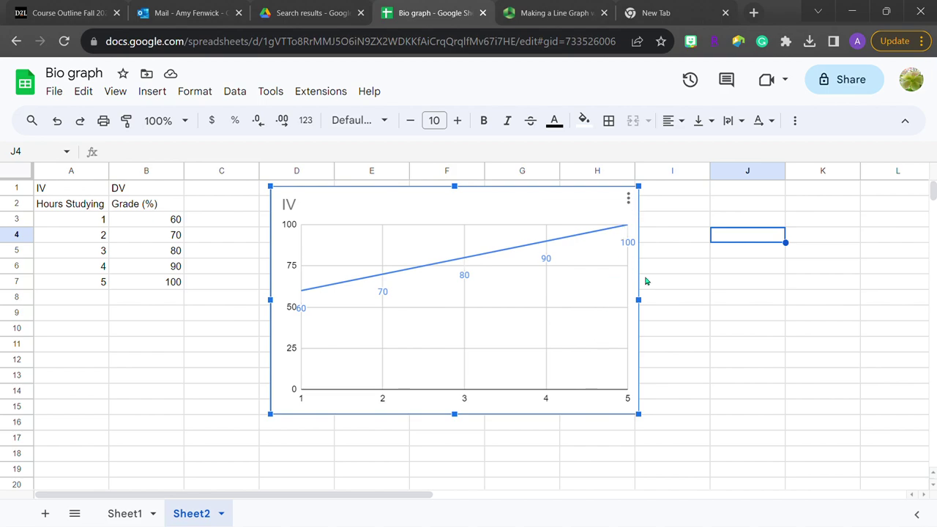
left_click(629, 199)
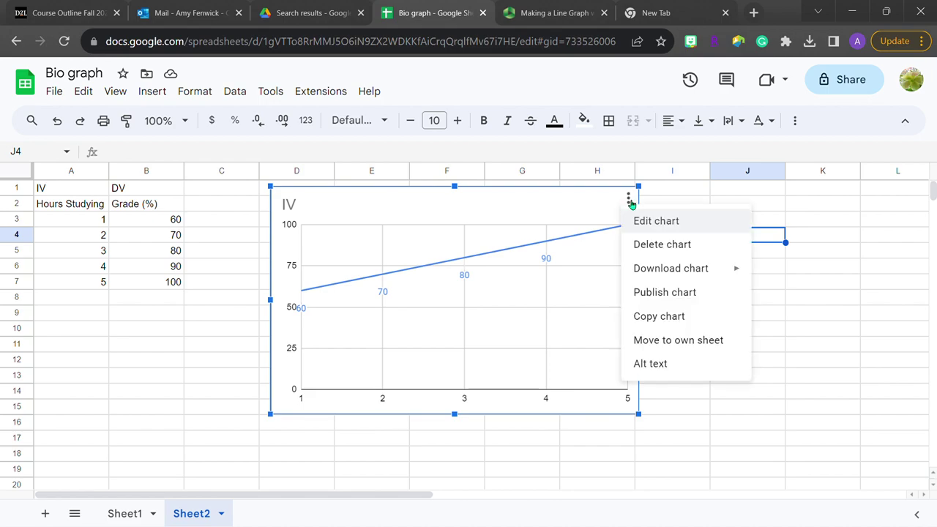
left_click(648, 219)
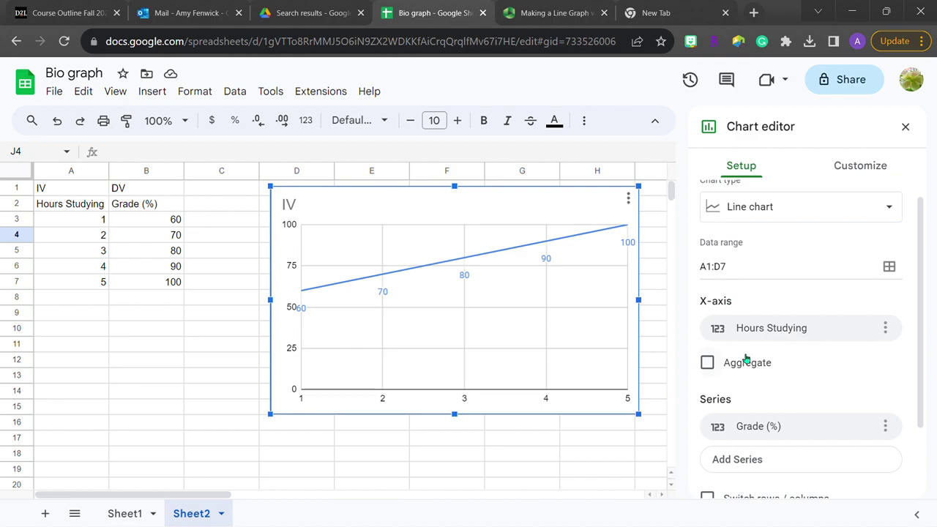
scroll(840, 321, "up", 1)
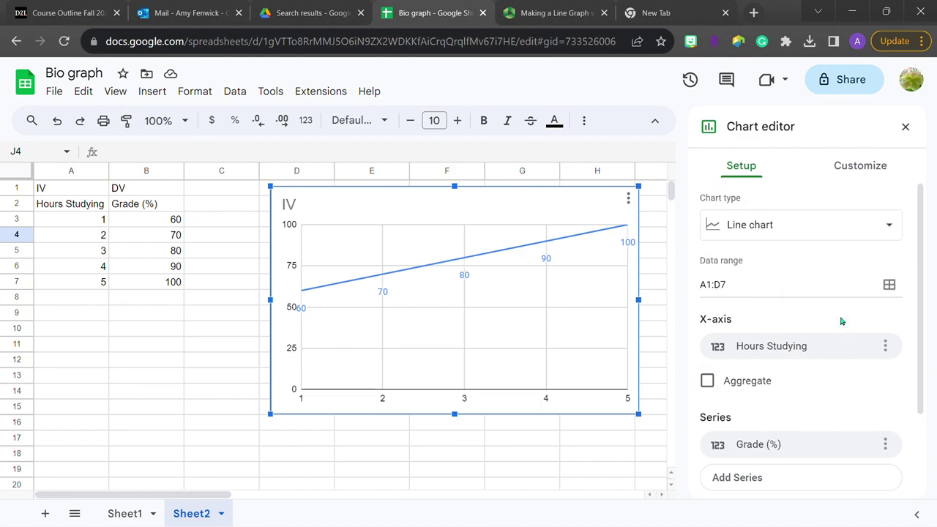
- Look over the suggested chart types and check the chart's data range, X-axis and series settings
left_click(784, 233)
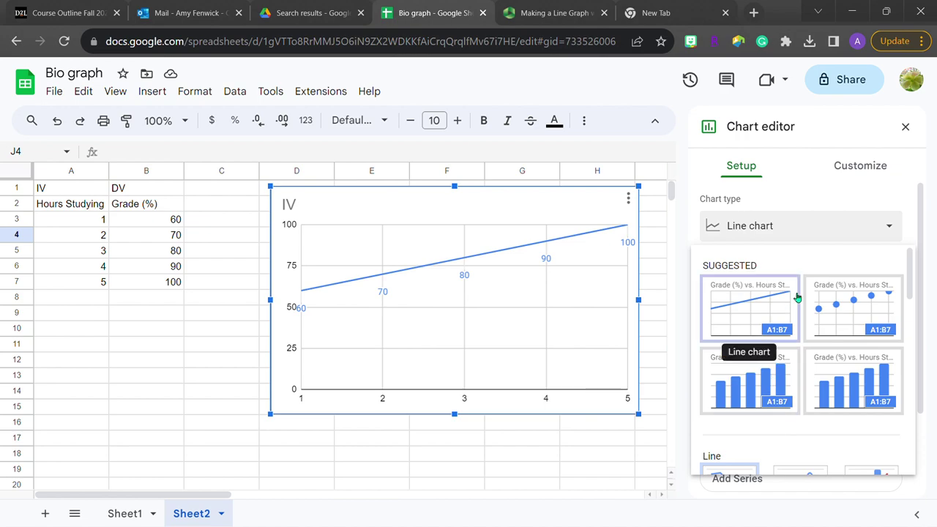
left_click(792, 237)
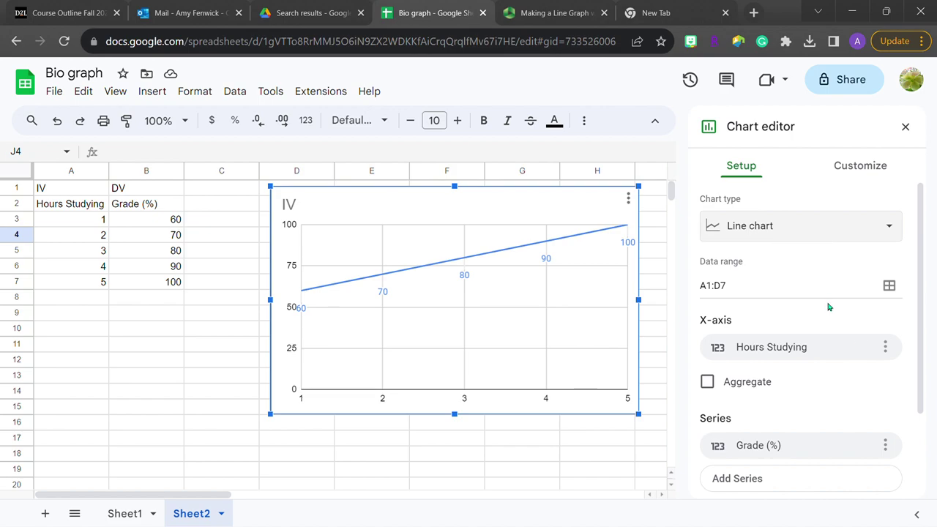
scroll(829, 305, "down", 1)
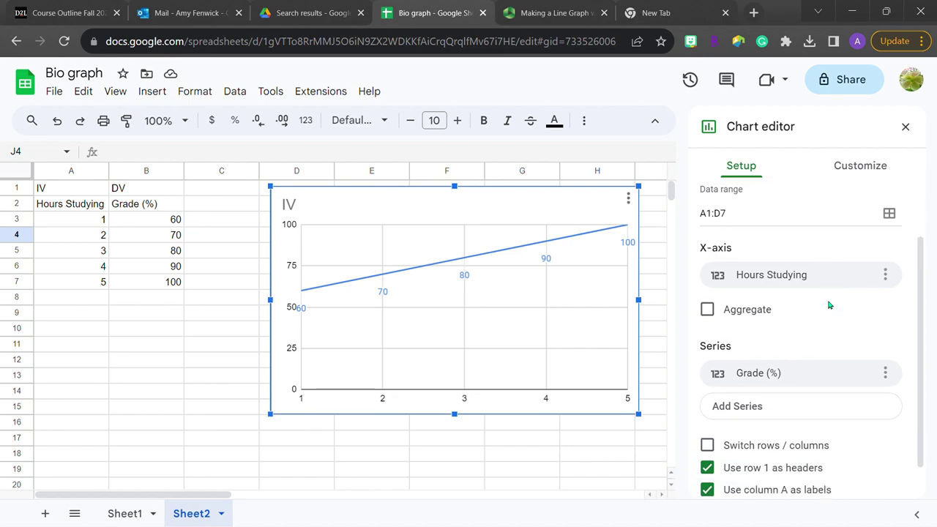
scroll(831, 304, "up", 1)
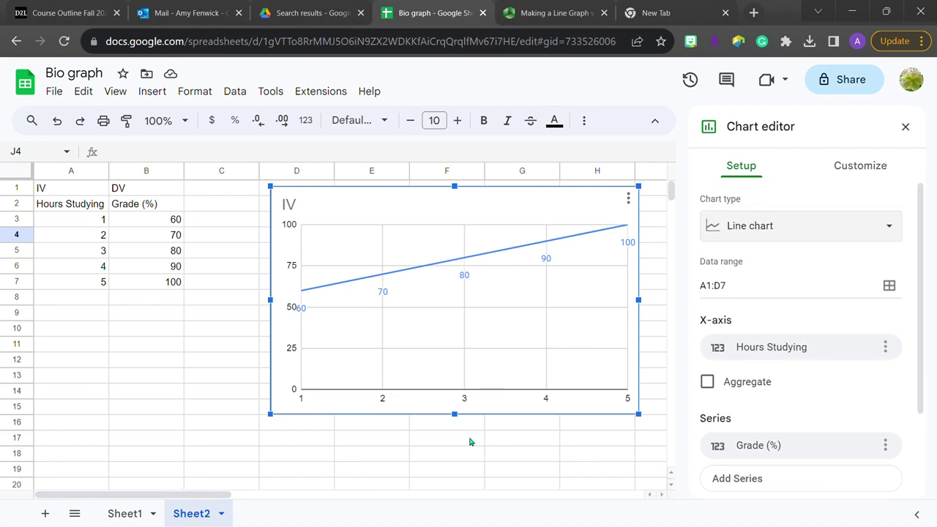
- Change the chart title to "Hours versus Grade"
left_click(860, 168)
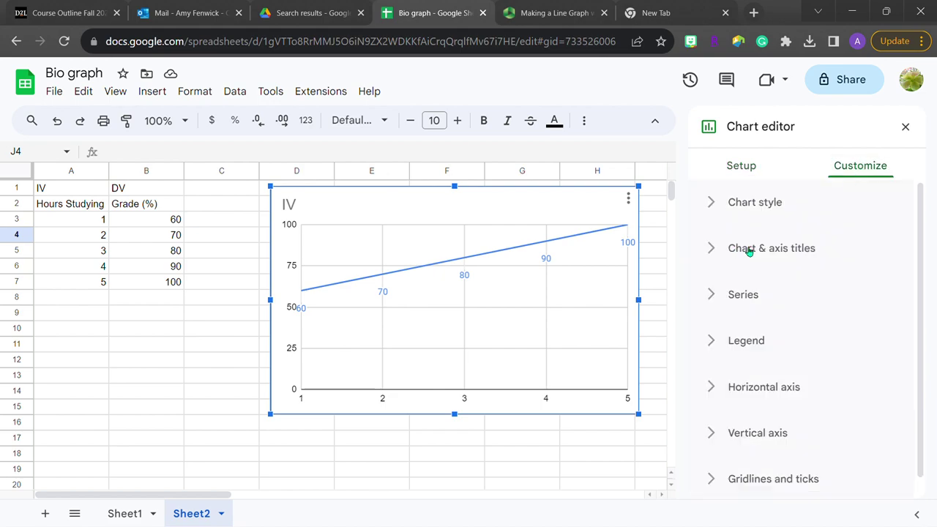
left_click(713, 250)
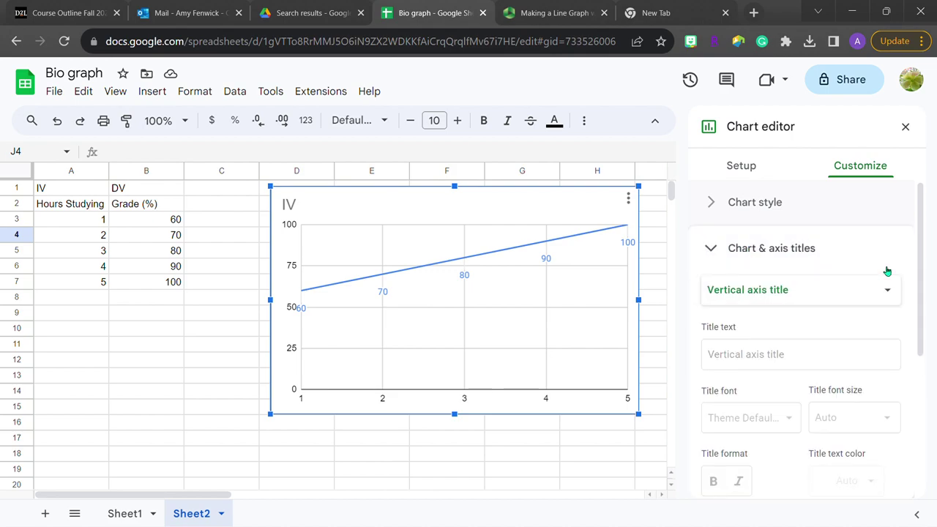
left_click(816, 293)
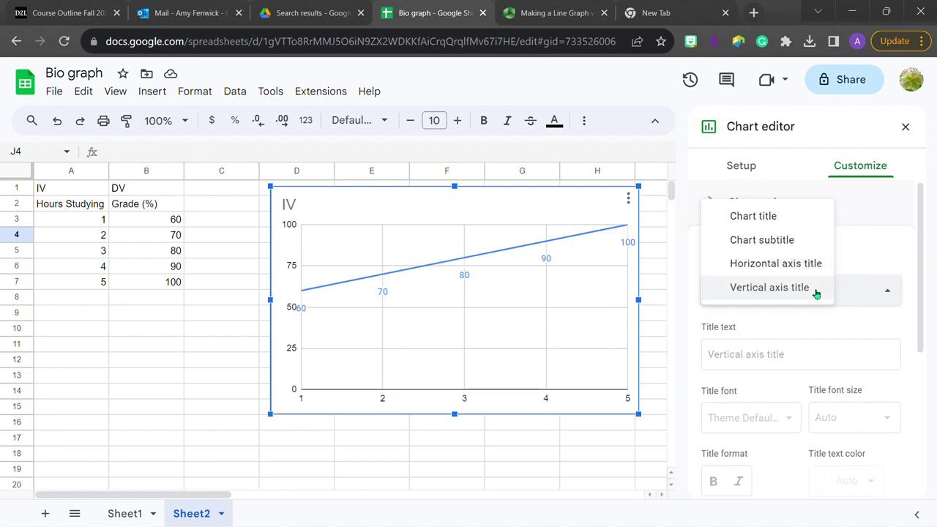
left_click(779, 217)
left_click_drag(729, 359, 700, 356)
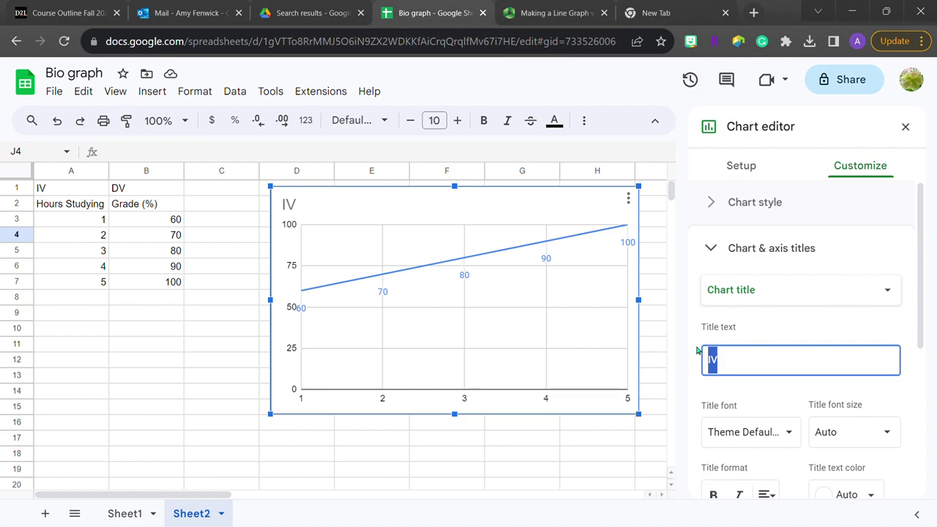
type("Hours versus G")
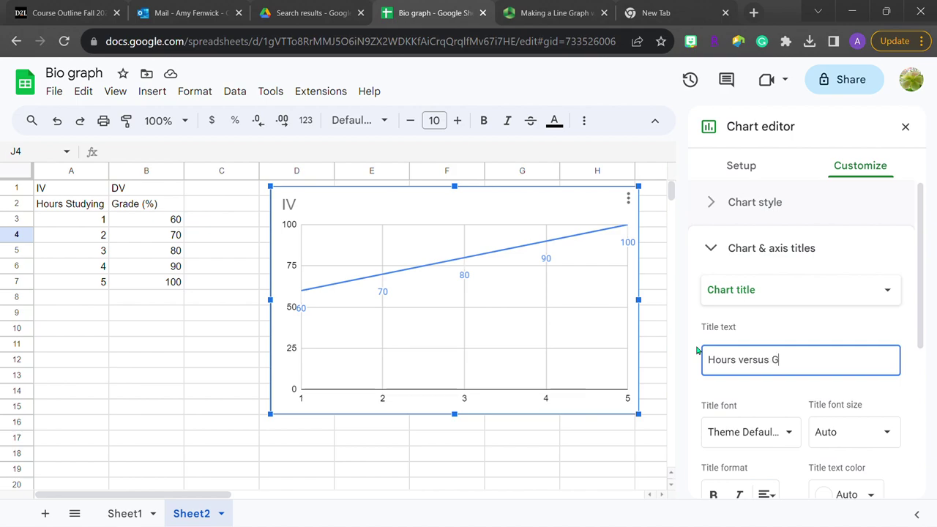
type("rade")
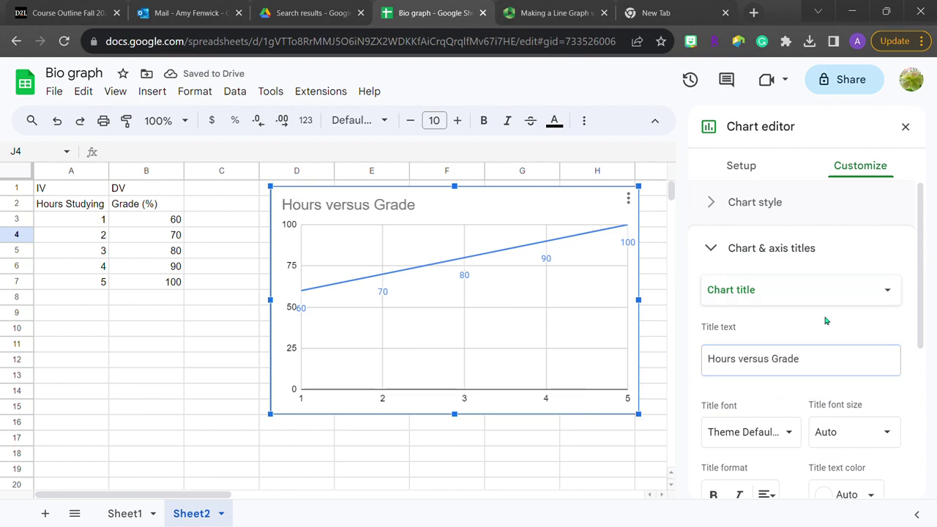
left_click(825, 320)
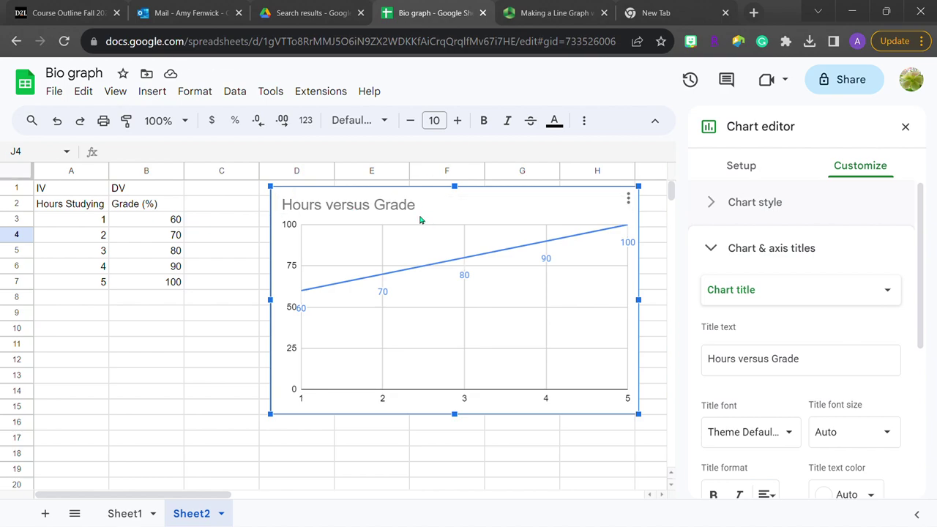
- Add the horizontal axis title "Hours Studied" to the chart
left_click(862, 290)
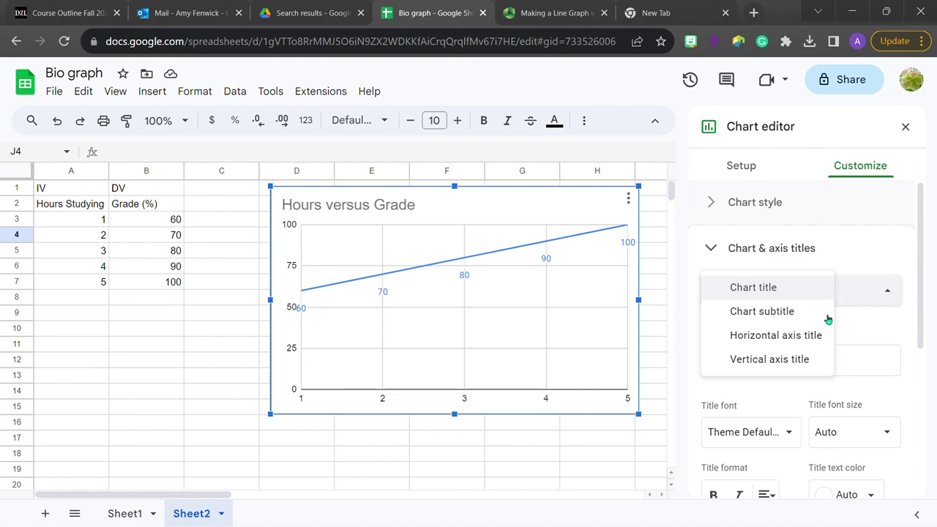
left_click(784, 342)
left_click(742, 359)
type("Hours St")
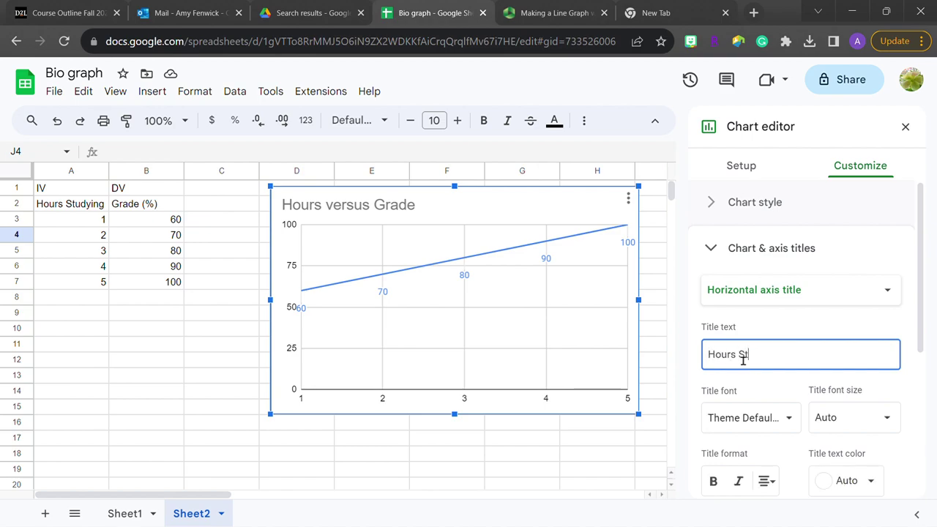
type("udied")
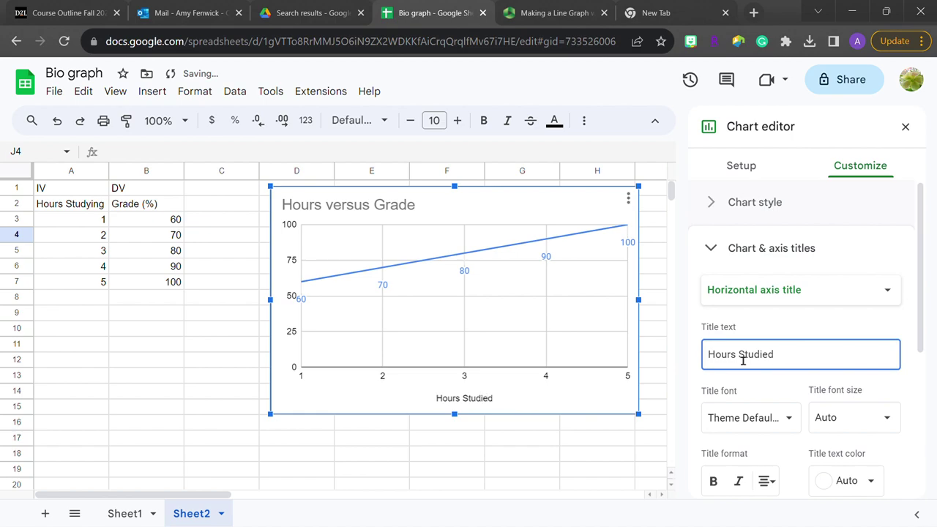
left_click(684, 328)
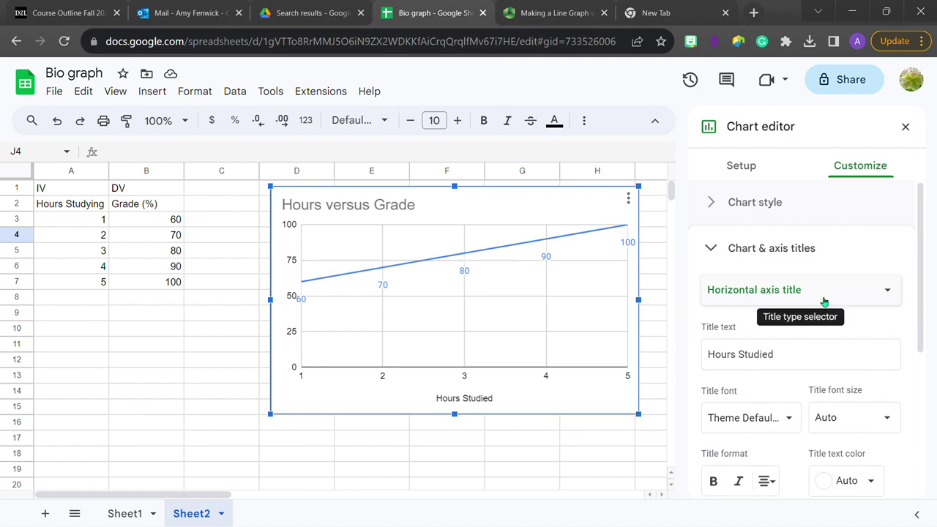
- Add the vertical axis title "Grade (%)" to the chart
left_click(769, 294)
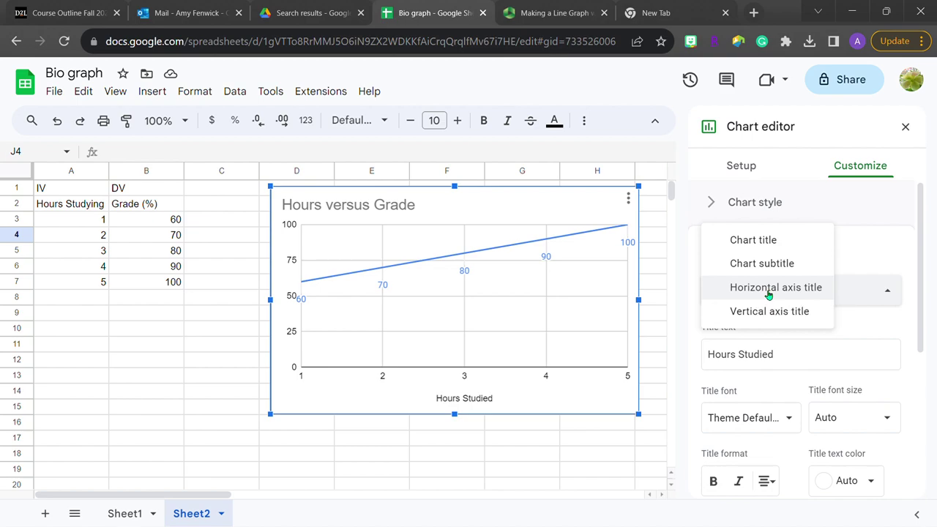
left_click(769, 312)
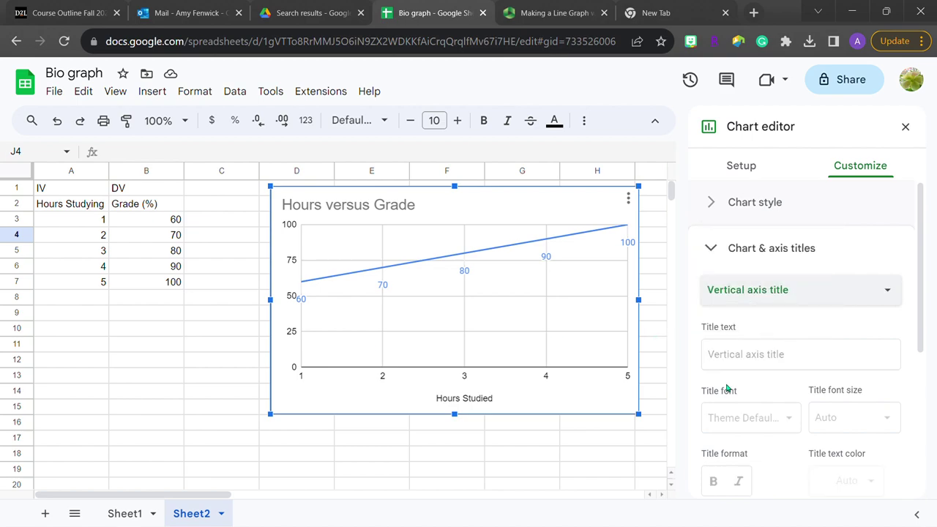
left_click(728, 358)
type("Grad")
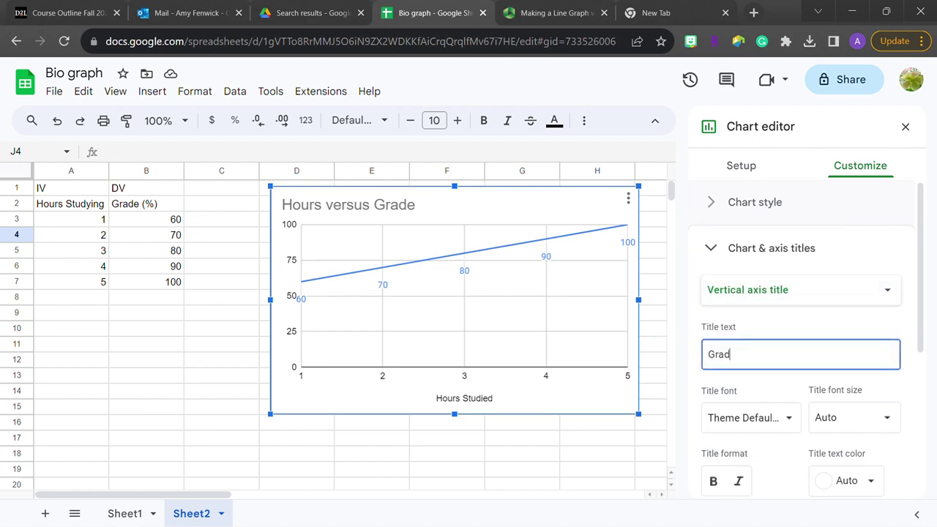
type("e (%)")
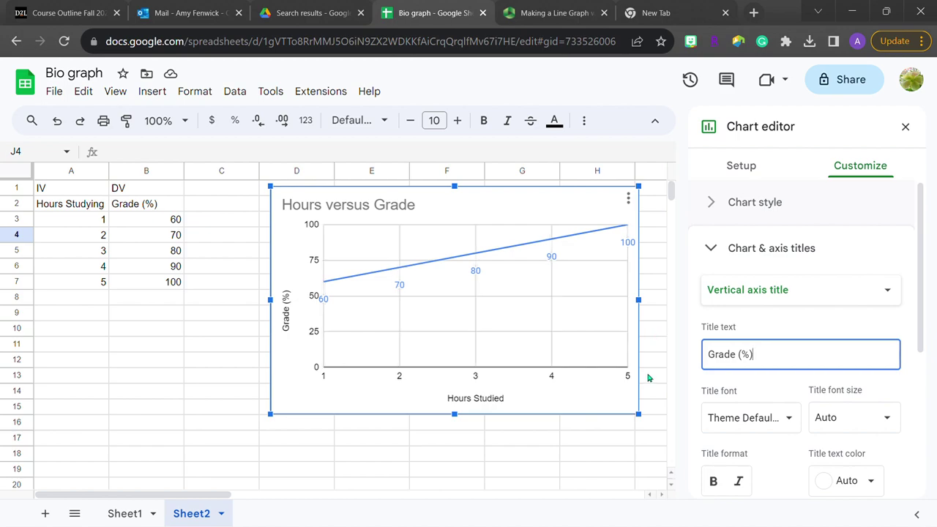
left_click(687, 340)
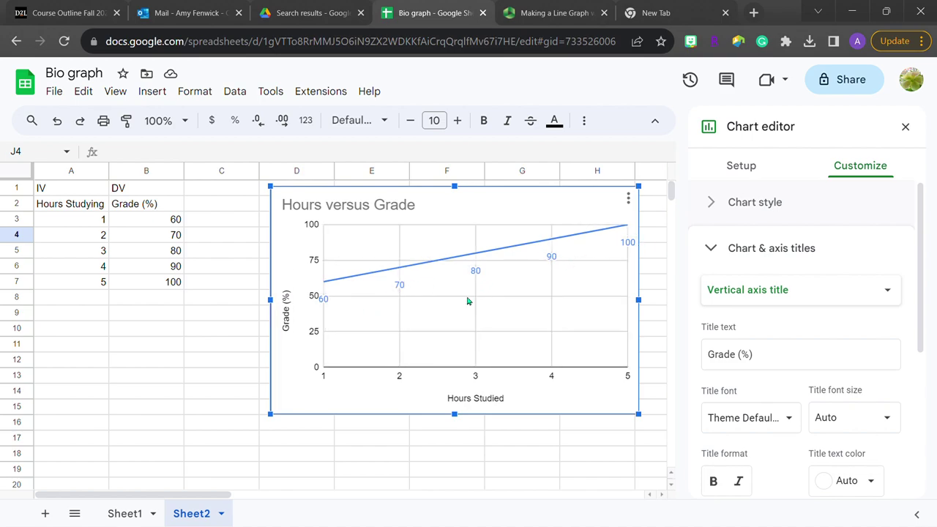
- Select the whole data table, cells A1:B7, including its header rows
left_click(178, 286)
left_click_drag(178, 287, 74, 193)
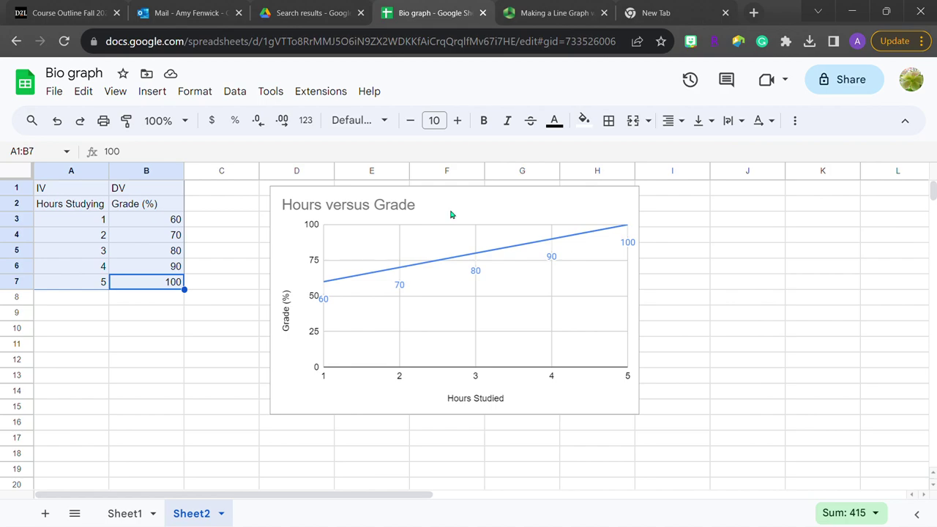